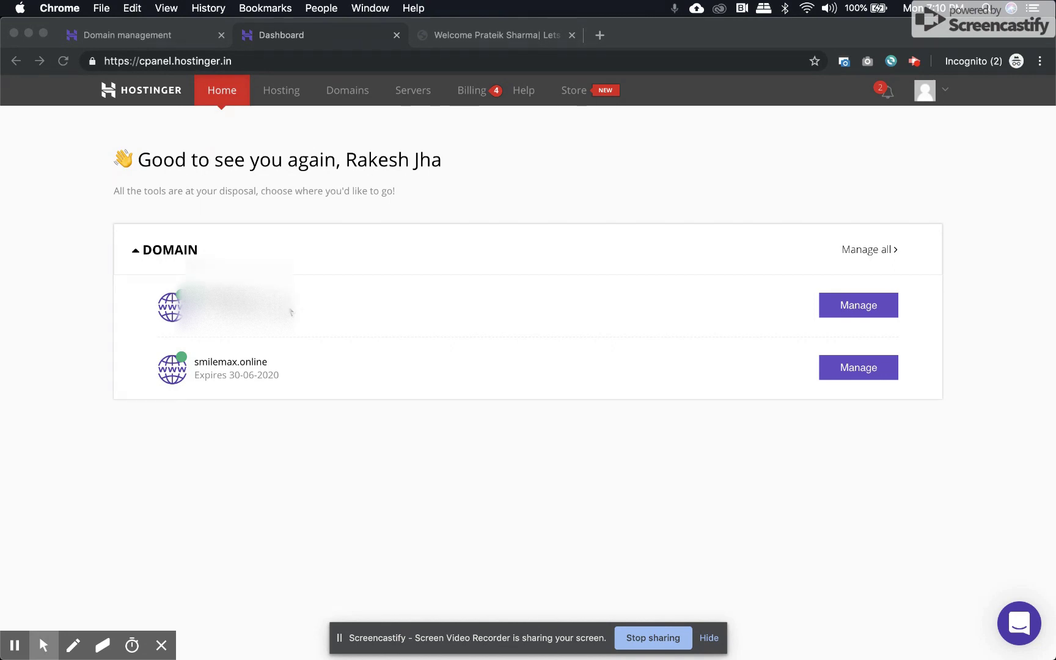
Go to Domain > Map on the websites.co.in dashboard and focus the Enter your Domain field.
{"action": "scroll", "coordinate": [273, 385], "scroll_direction": "down", "scroll_amount": 1}
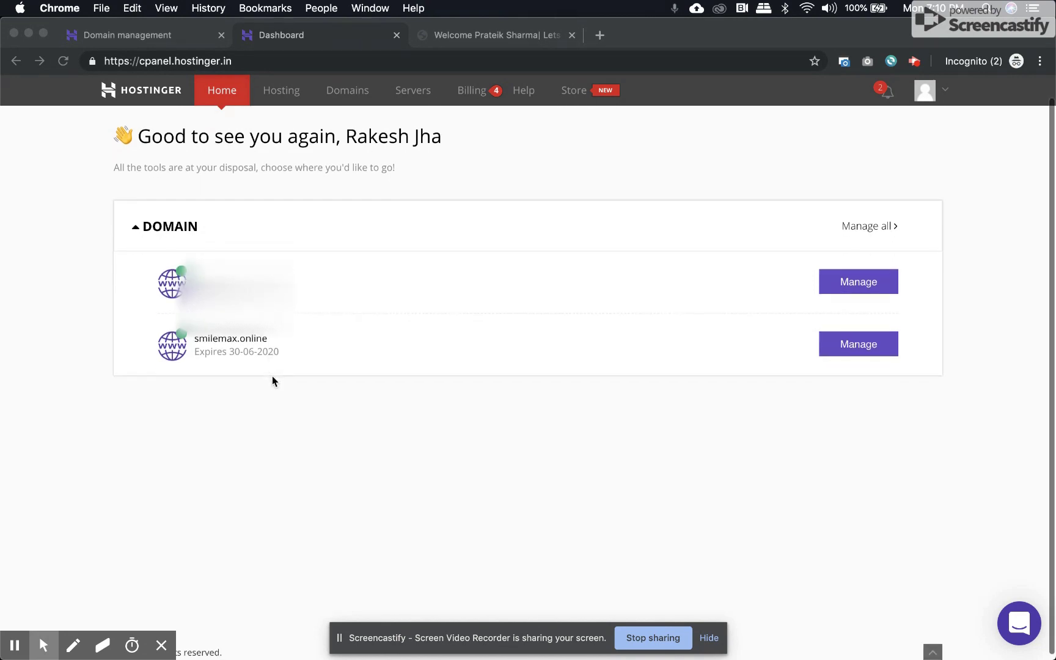
{"action": "left_click", "coordinate": [479, 35]}
{"action": "scroll", "coordinate": [305, 385], "scroll_direction": "up", "scroll_amount": 10}
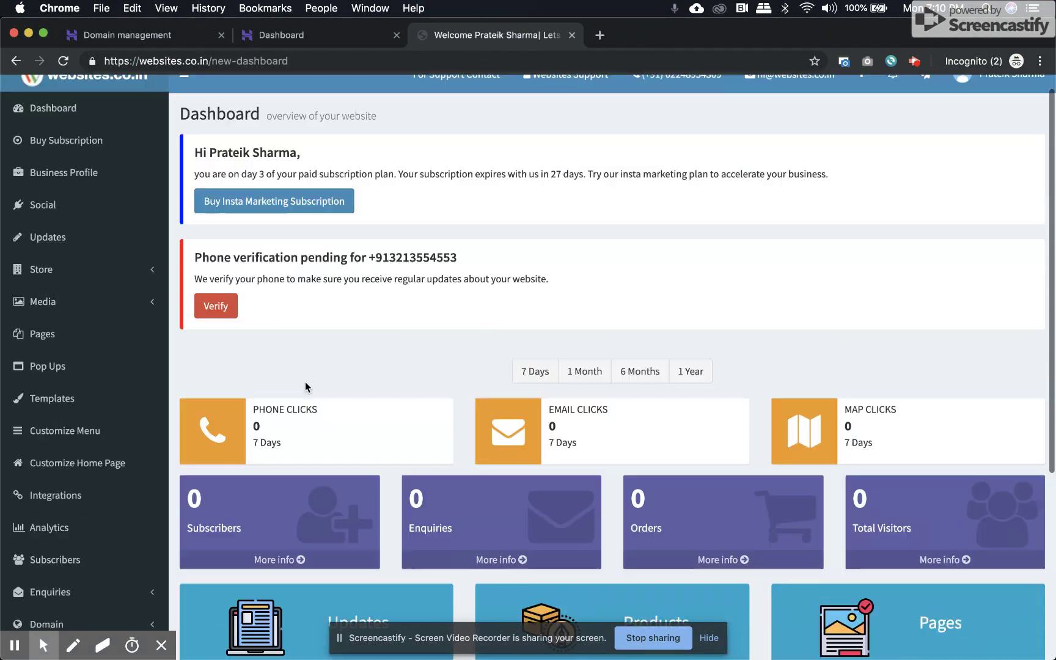
{"action": "scroll", "coordinate": [306, 381], "scroll_direction": "down", "scroll_amount": 10}
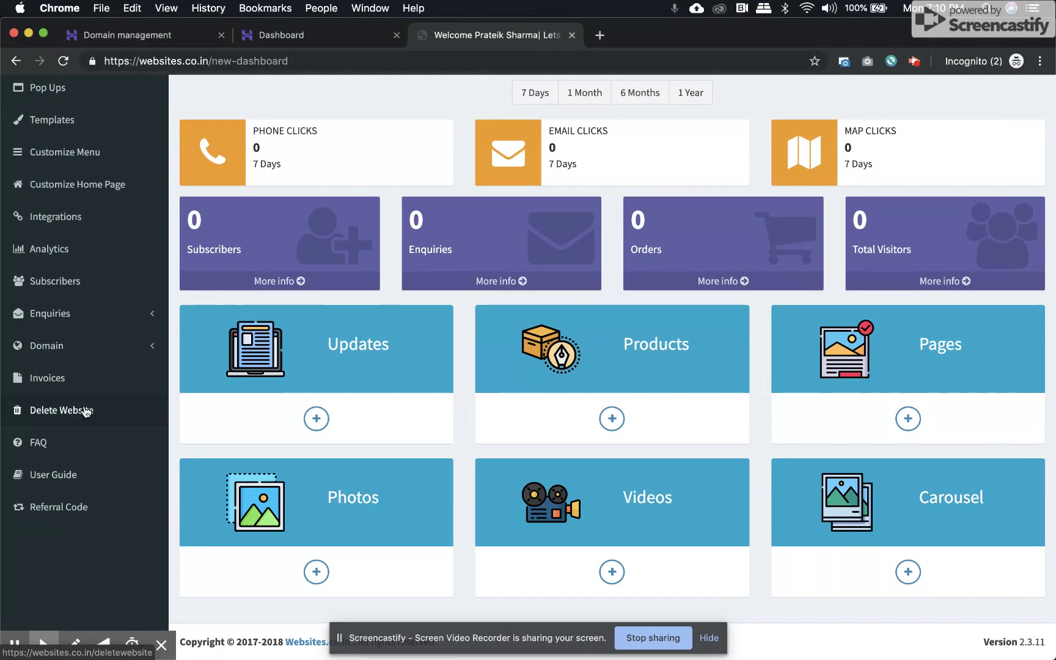
{"action": "left_click", "coordinate": [80, 352]}
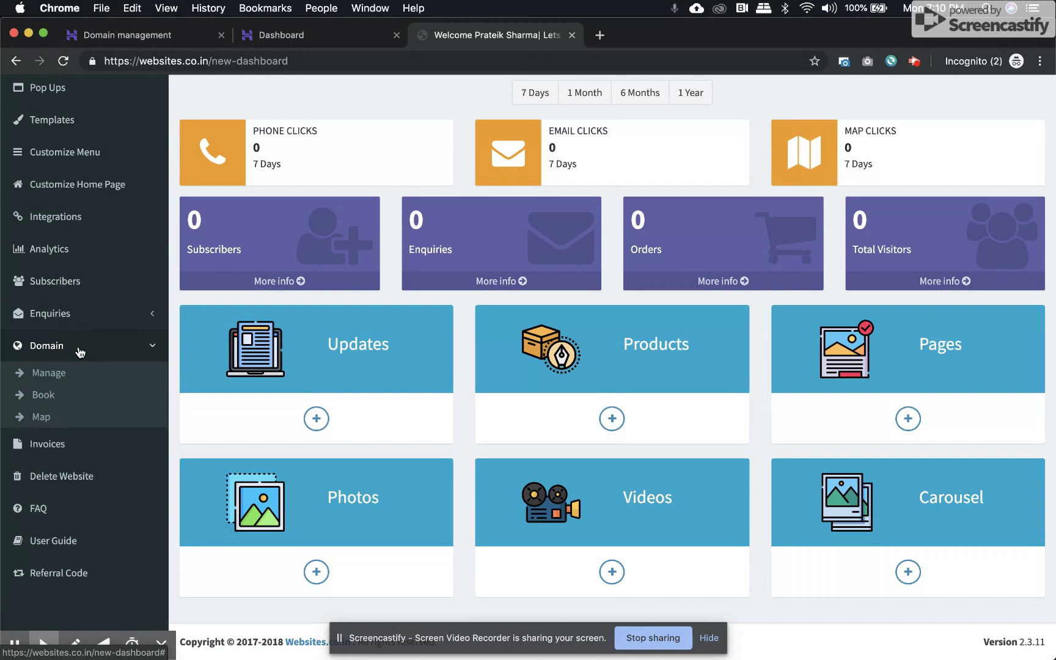
{"action": "left_click", "coordinate": [43, 418]}
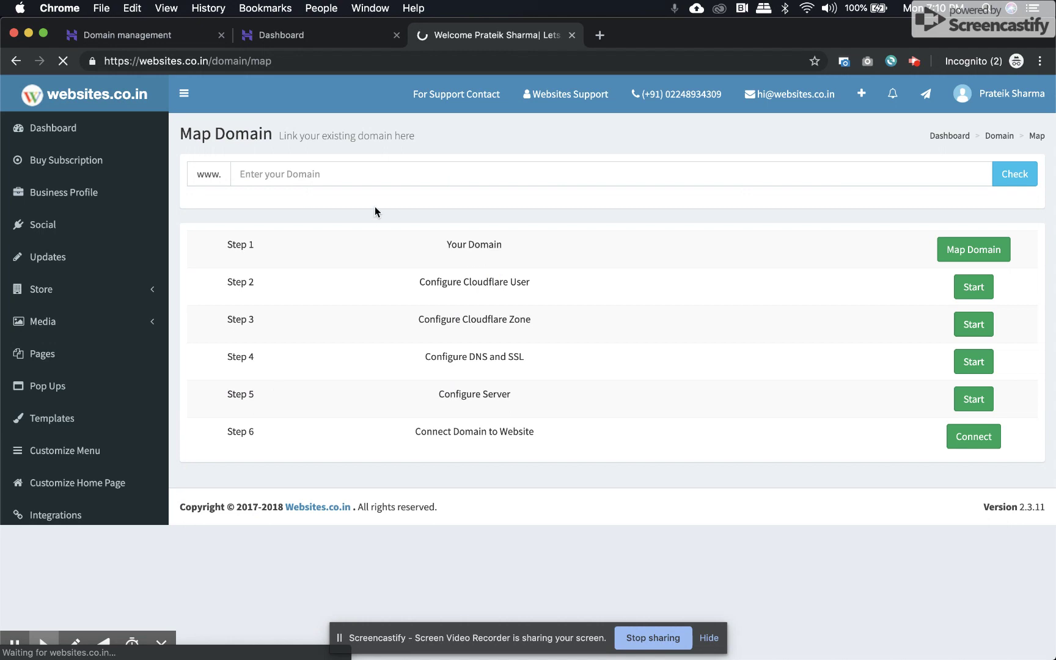
{"action": "left_click", "coordinate": [374, 177]}
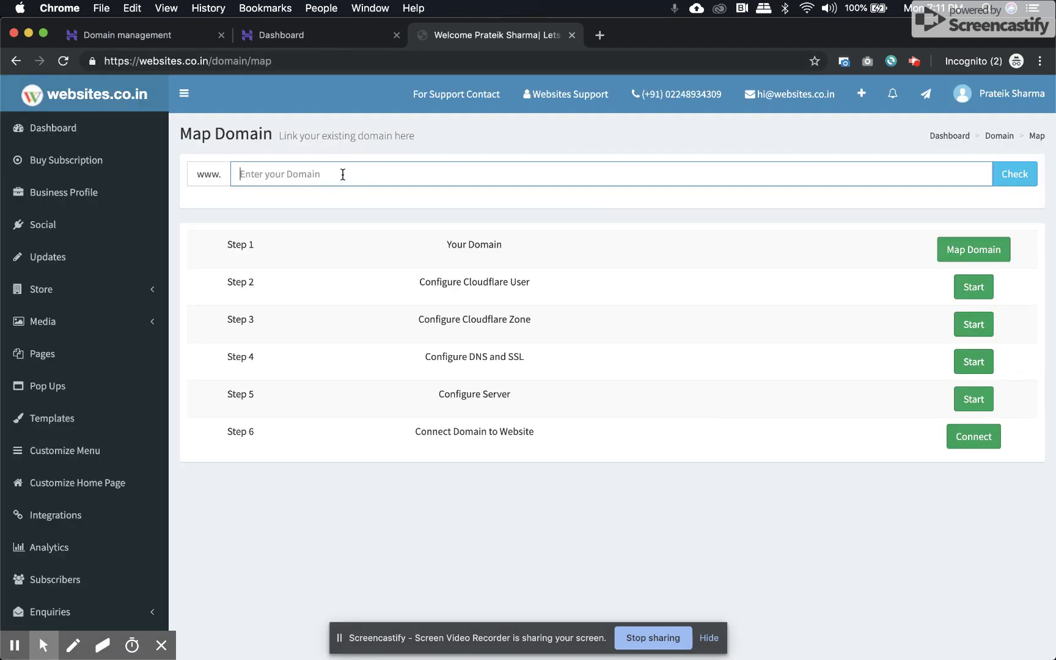
Enter smilemax.online in the domain field and check that it can be mapped.
{"action": "type", "text": "smilemax.online"}
{"action": "left_click", "coordinate": [1014, 173]}
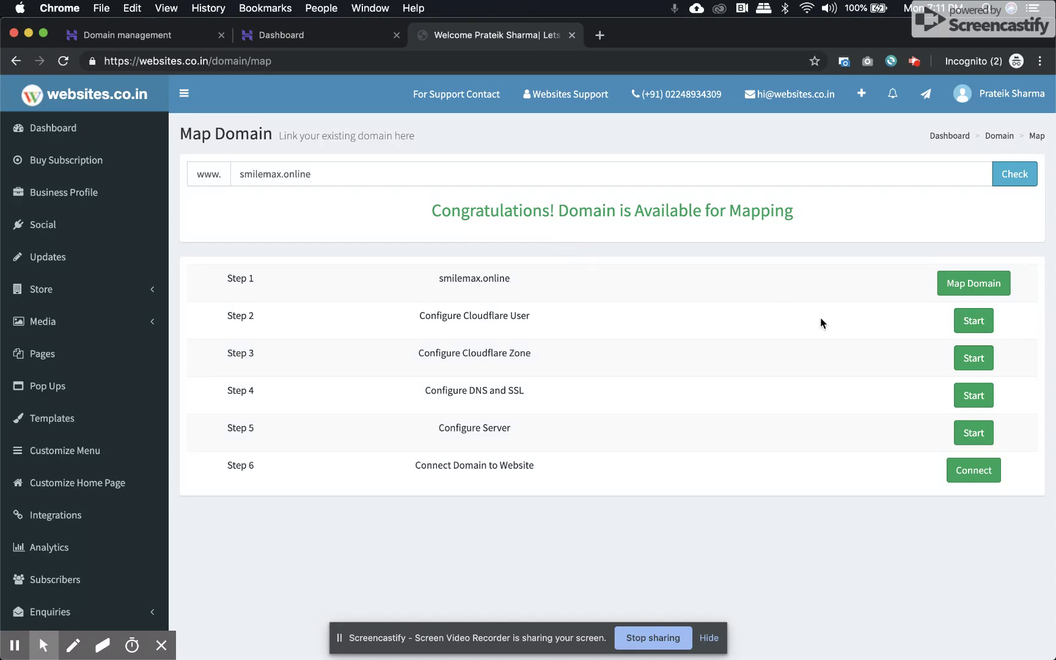
Map smilemax.online, configure the Cloudflare user, and start the Cloudflare zone setup.
{"action": "left_click", "coordinate": [963, 285]}
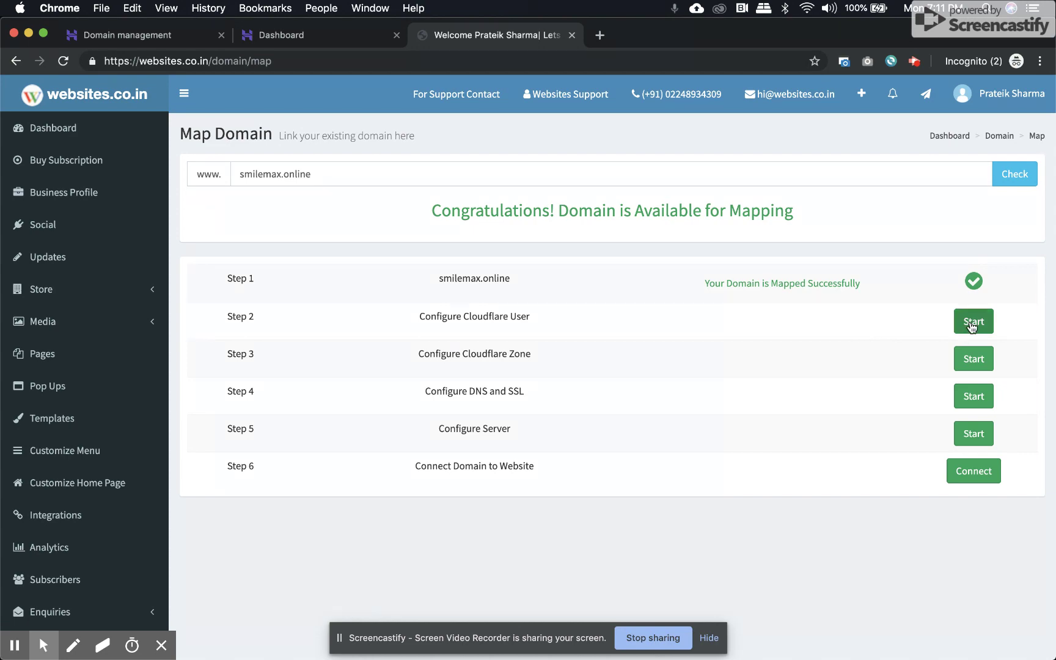
{"action": "left_click", "coordinate": [972, 324]}
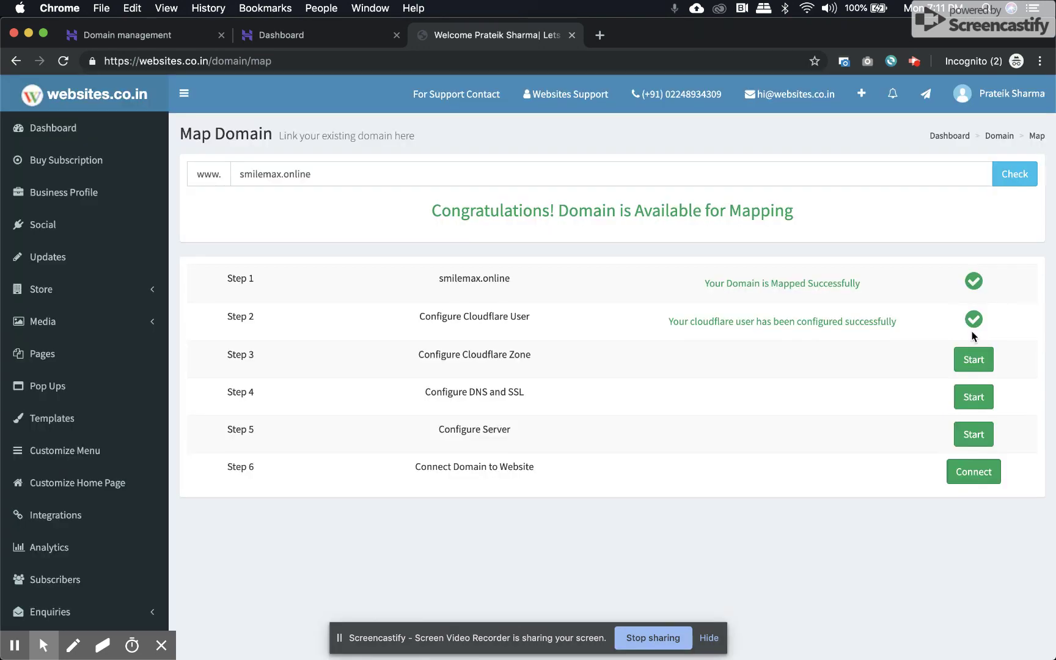
{"action": "left_click", "coordinate": [974, 361]}
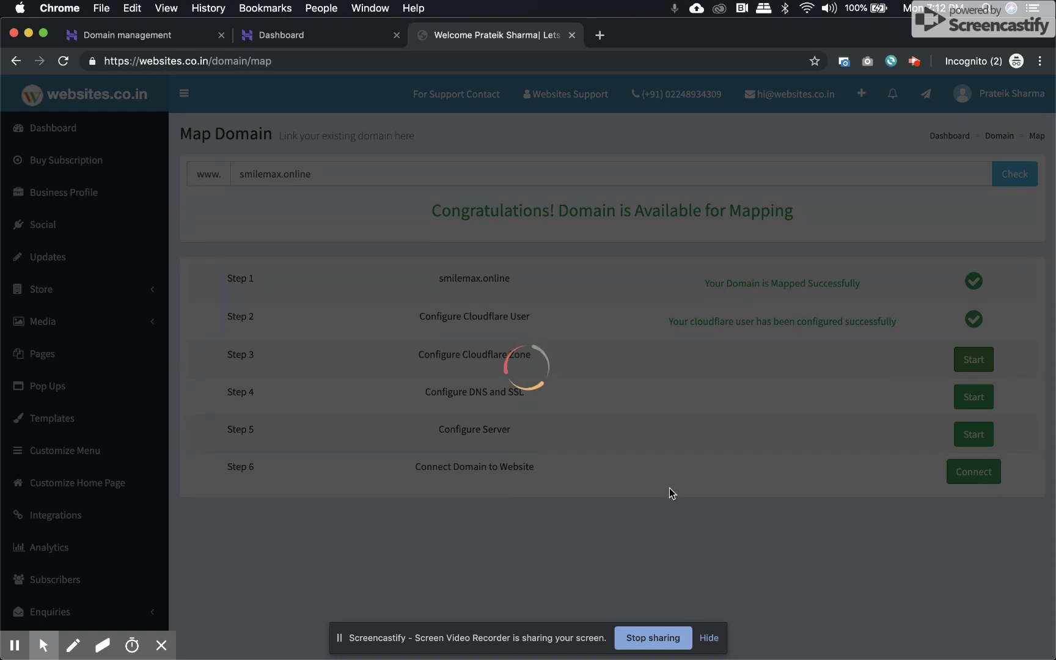
{"action": "left_click", "coordinate": [338, 639]}
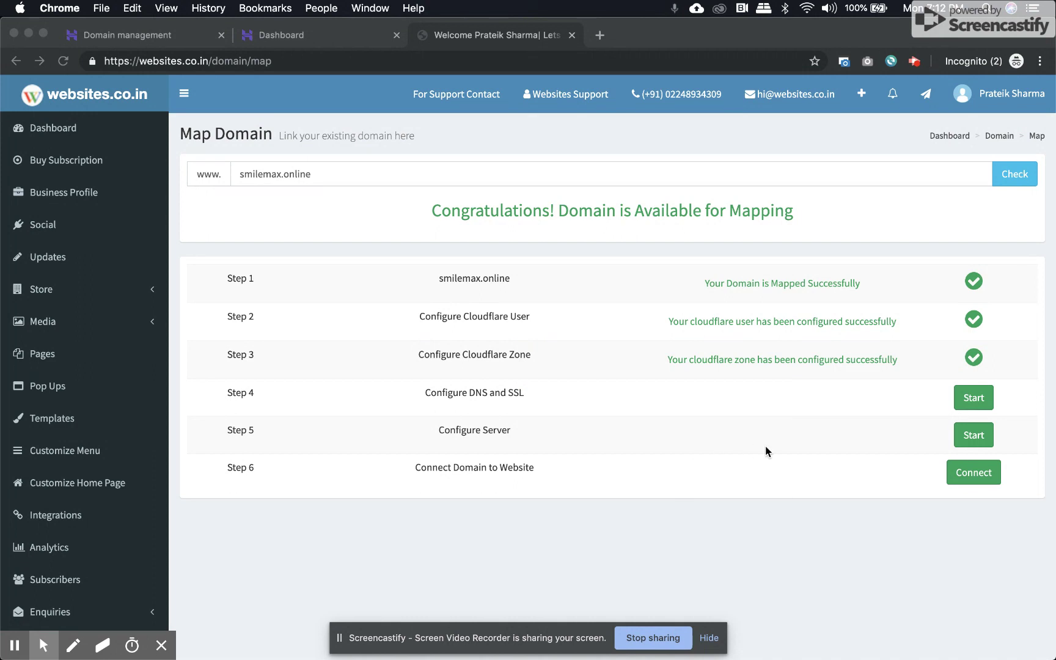
Run Step 4 (DNS and SSL) and Step 5 (Configure Server) to get the Cloudflare nameservers.
{"action": "left_click", "coordinate": [973, 401]}
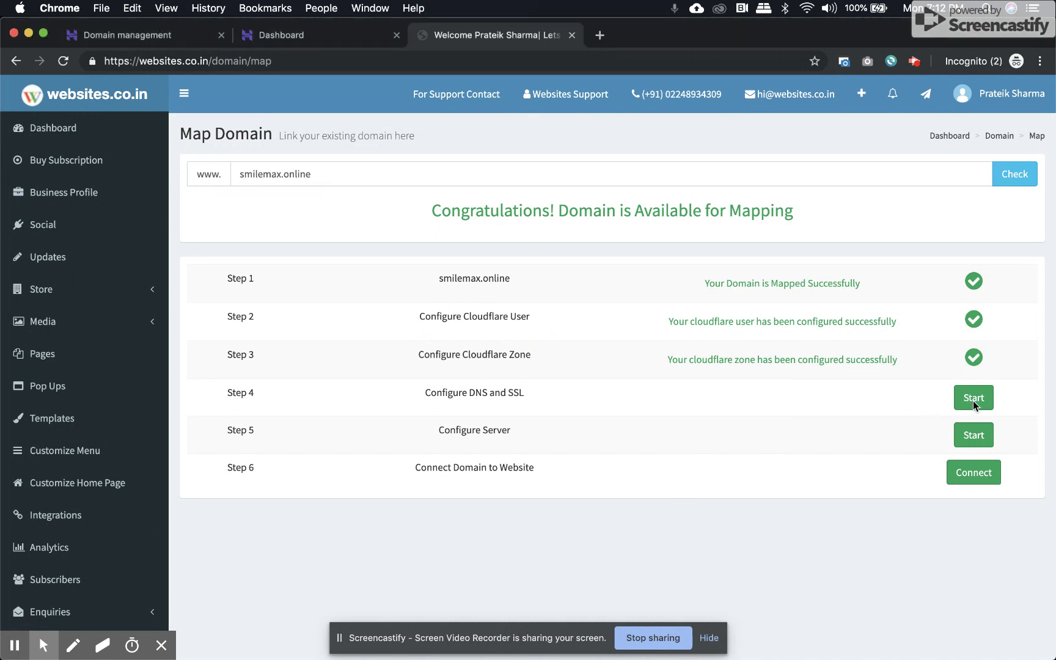
{"action": "left_click", "coordinate": [973, 398]}
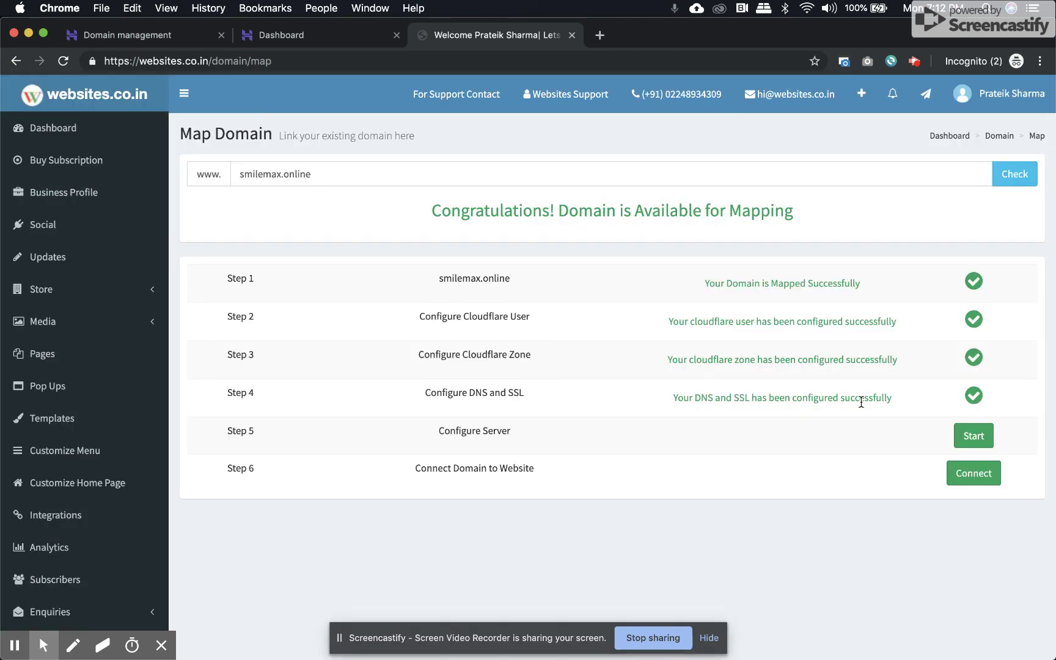
{"action": "left_click", "coordinate": [964, 441]}
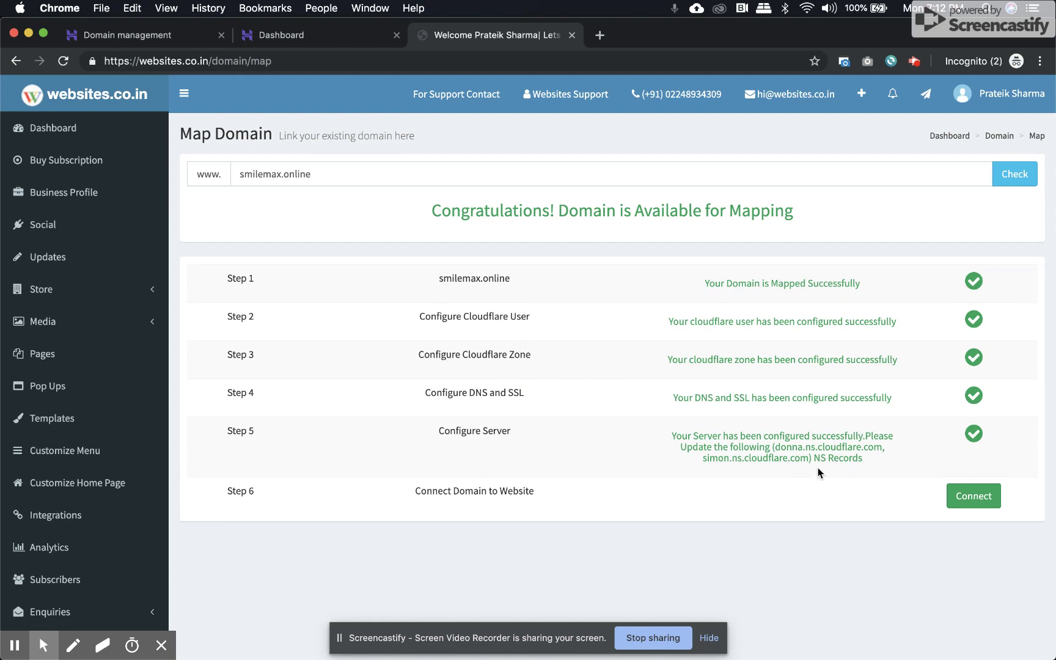
{"action": "left_click", "coordinate": [775, 449]}
Replace Hostinger nameserver #1 for smilemax.online, ns1.hostinger.in, with donna.ns.cloudflare.com.
{"action": "left_click_drag", "start_coordinate": [775, 449], "coordinate": [882, 449]}
{"action": "key", "text": "super+c"}
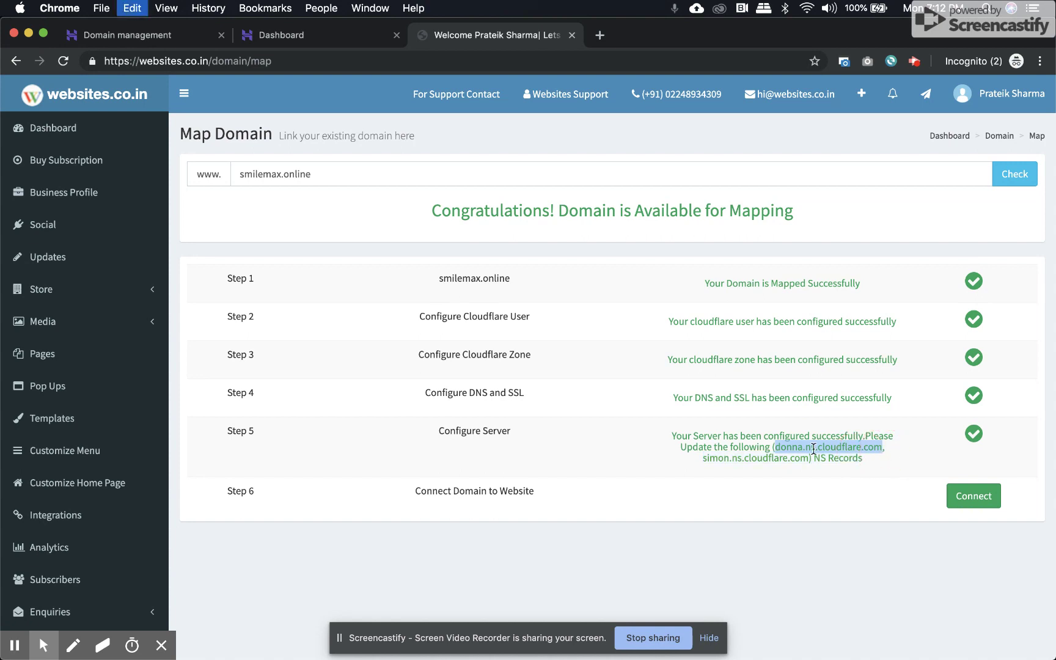
{"action": "left_click", "coordinate": [339, 40]}
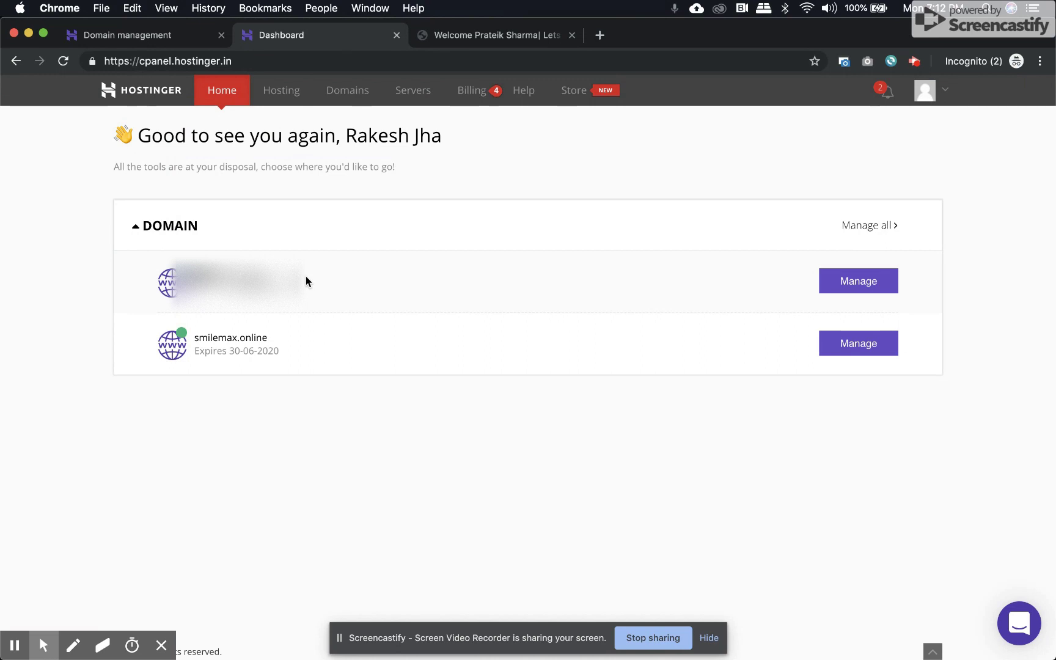
{"action": "left_click", "coordinate": [854, 345]}
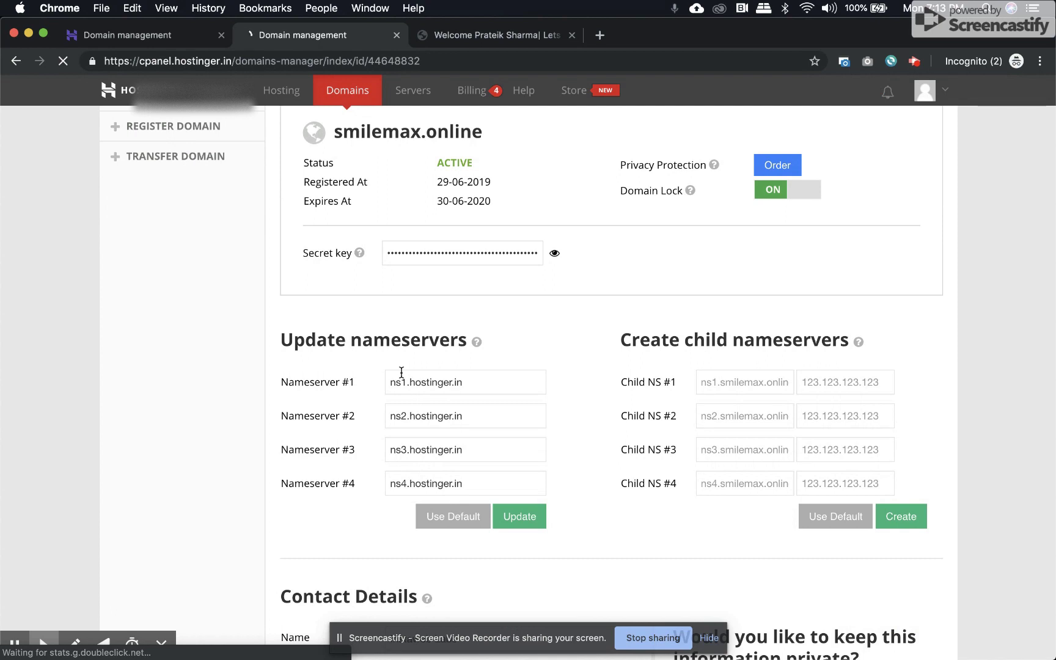
{"action": "left_click", "coordinate": [428, 386]}
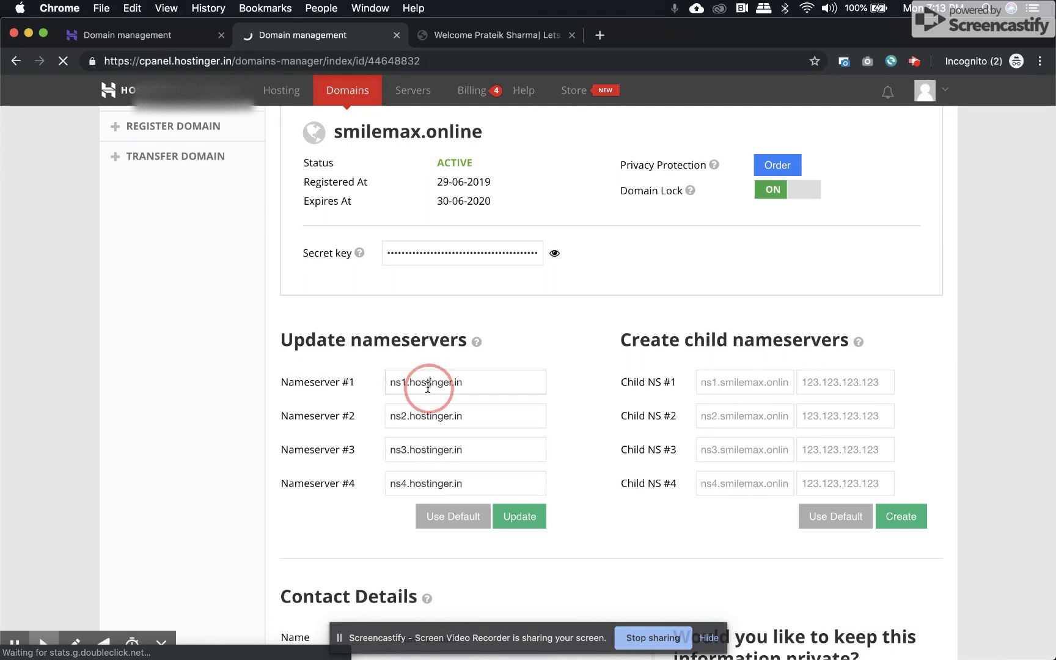
{"action": "double_click", "coordinate": [428, 385]}
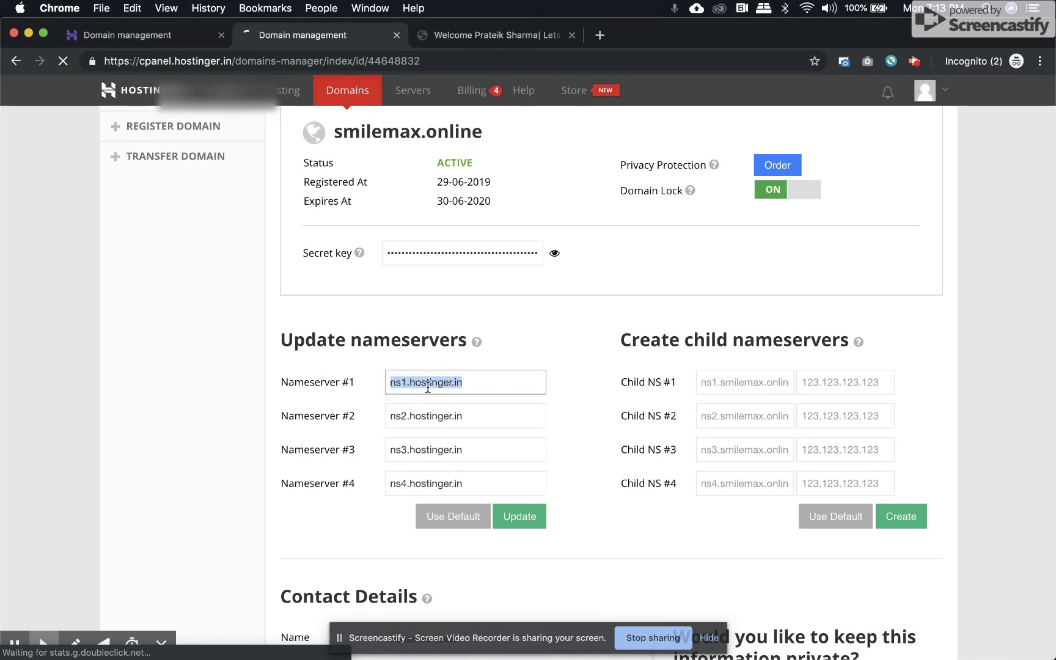
{"action": "key", "text": "super+v"}
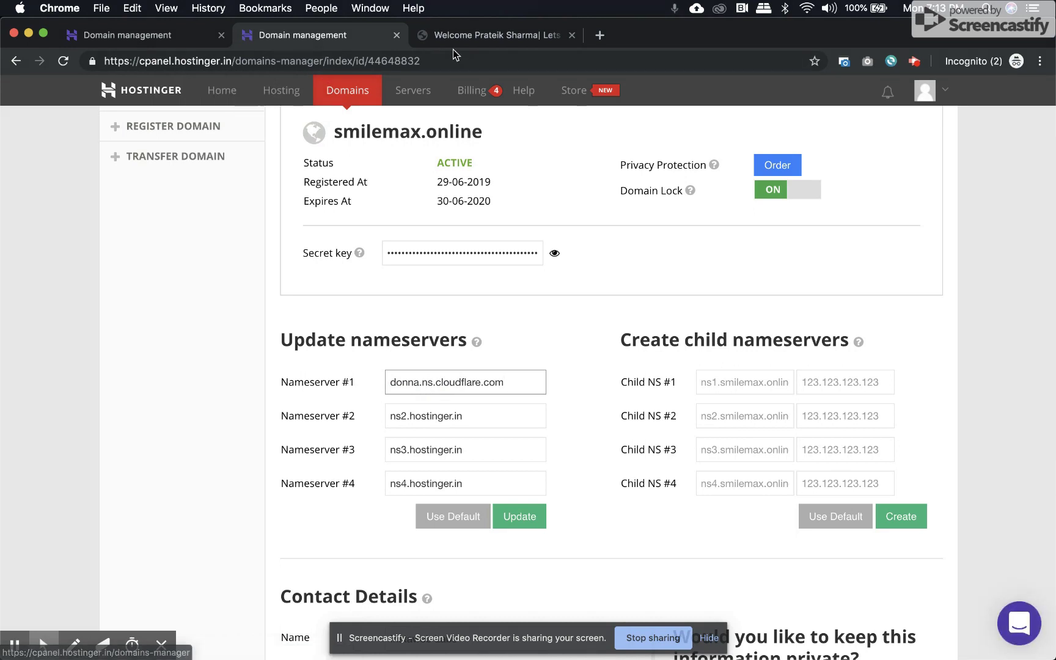
{"action": "left_click", "coordinate": [455, 38]}
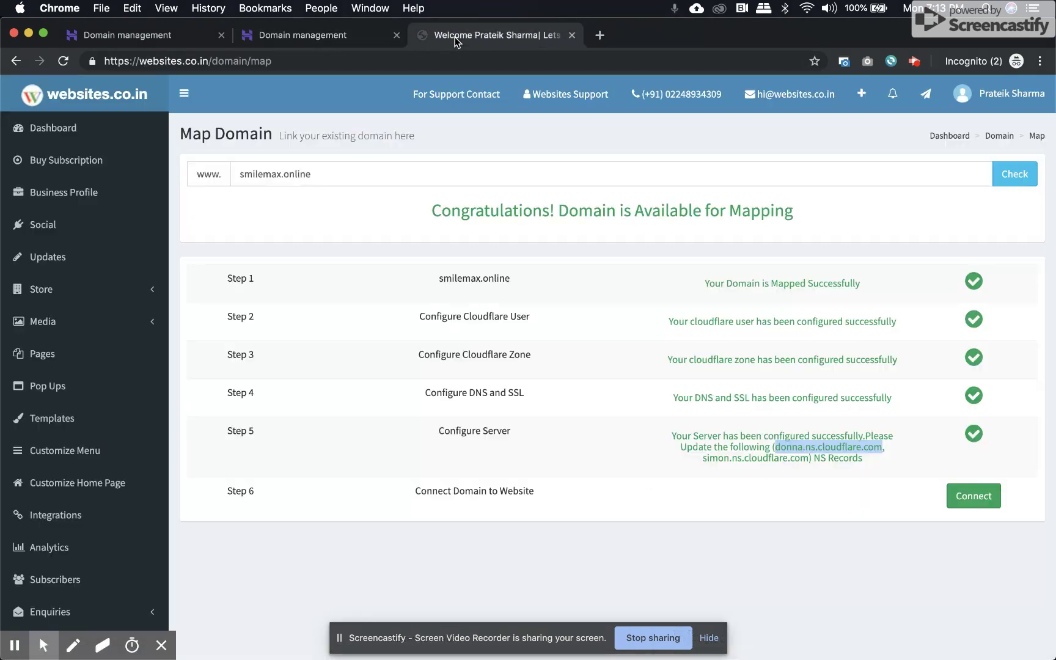
Replace Hostinger nameserver #2, ns2.hostinger.in, with simon.ns.cloudflare.com.
{"action": "left_click", "coordinate": [709, 461]}
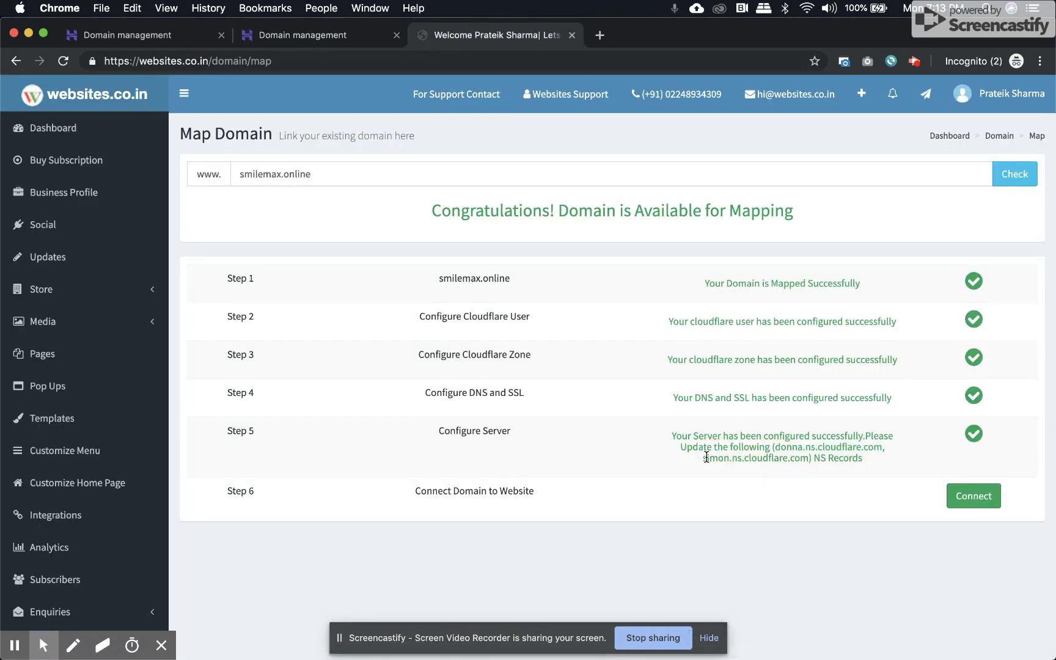
{"action": "left_click_drag", "start_coordinate": [706, 457], "coordinate": [809, 456]}
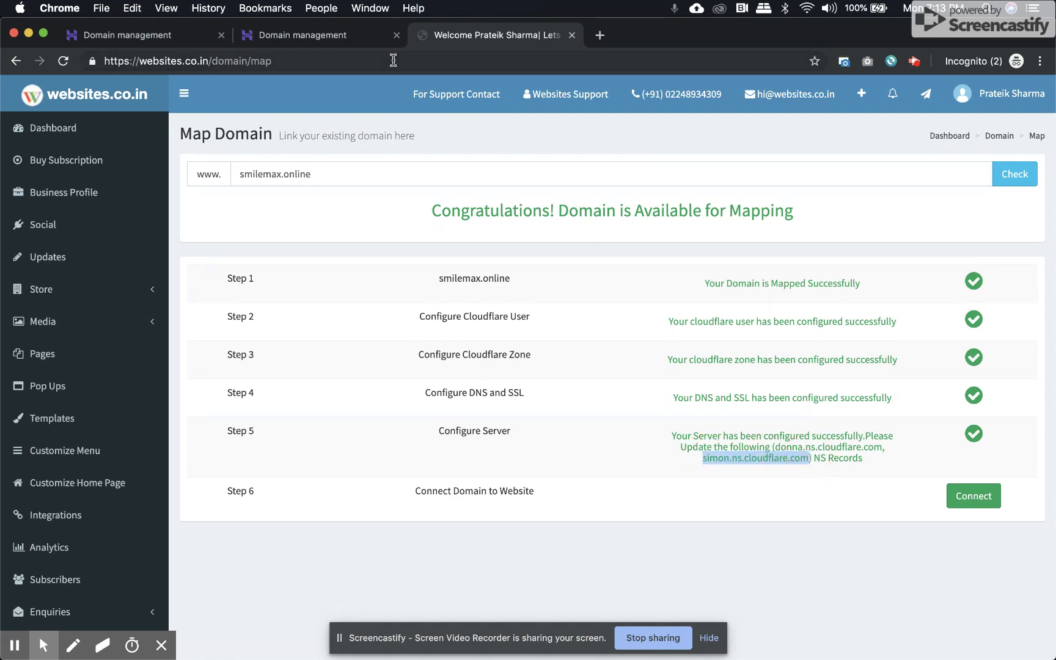
{"action": "left_click", "coordinate": [342, 37]}
{"action": "triple_click", "coordinate": [421, 416]}
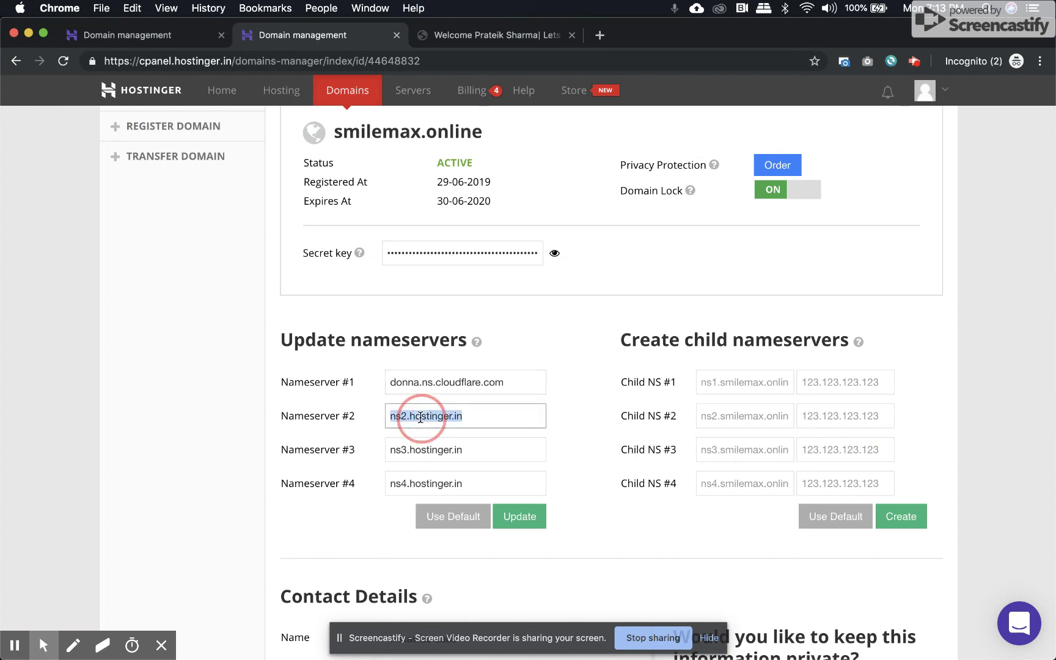
{"action": "key", "text": "super+v"}
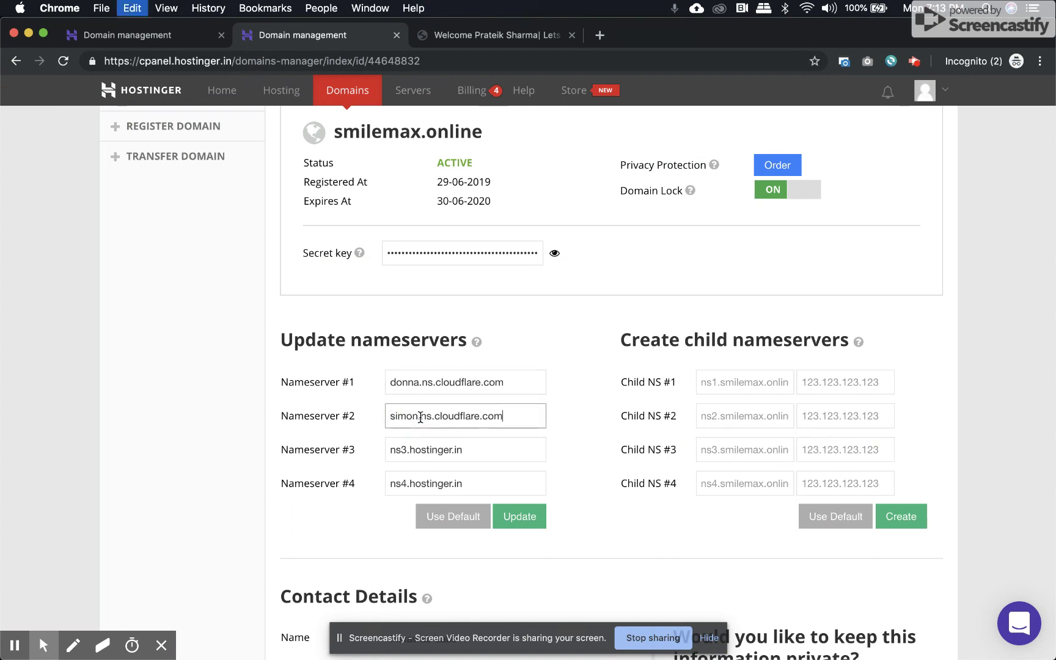
Clear nameservers #3 and #4 (ns3/ns4.hostinger.in) and save the nameserver update.
{"action": "left_click", "coordinate": [463, 452]}
{"action": "triple_click", "coordinate": [463, 454]}
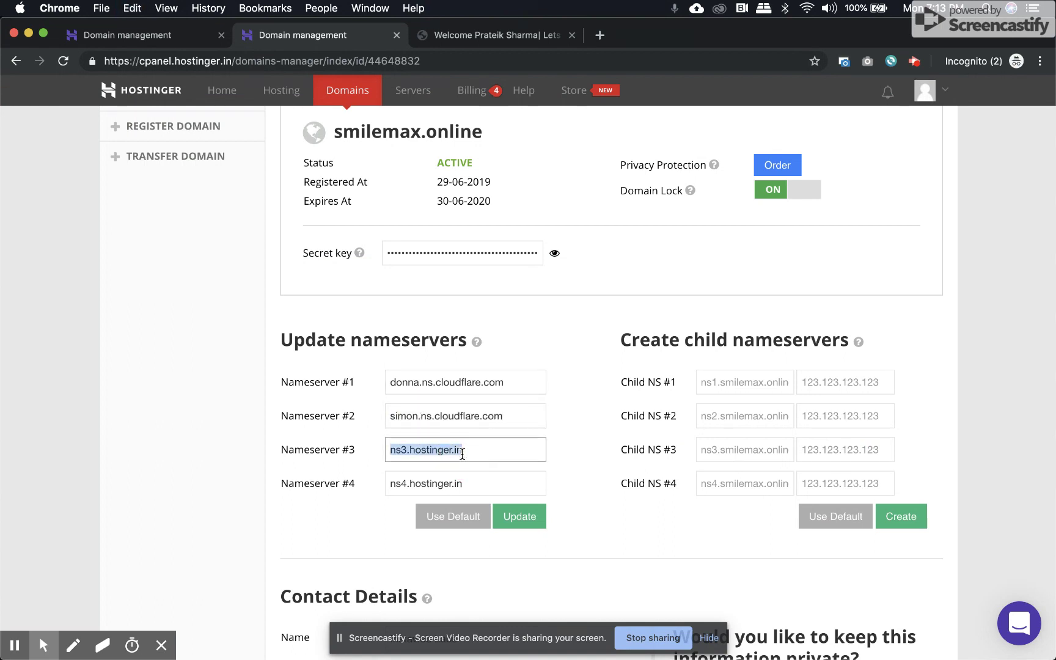
{"action": "key", "text": "BackSpace"}
{"action": "left_click", "coordinate": [457, 484]}
{"action": "triple_click", "coordinate": [462, 481]}
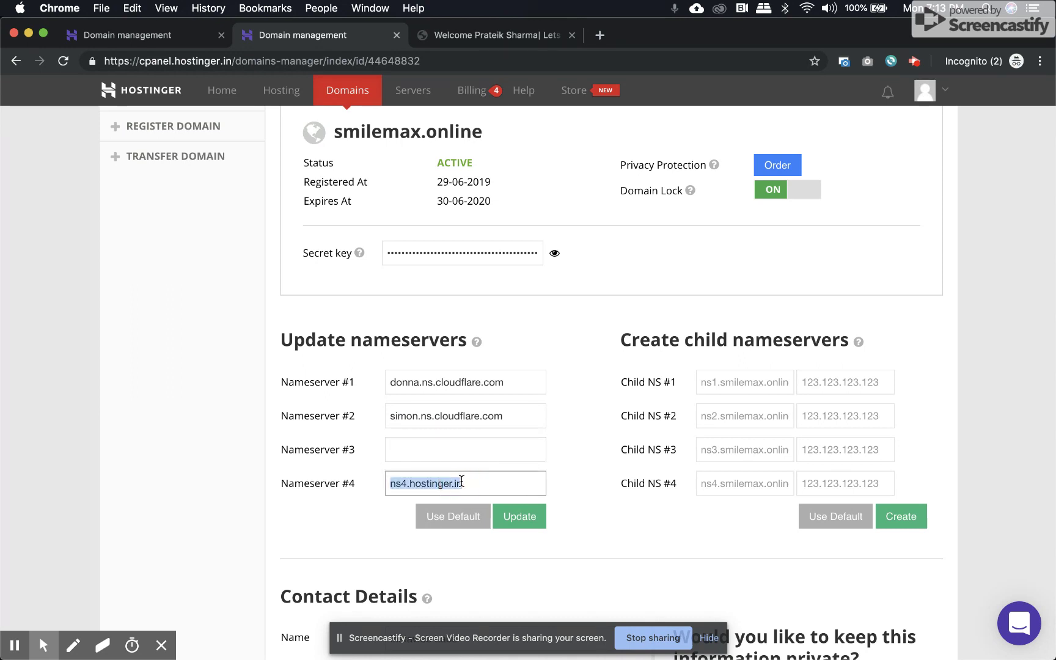
{"action": "key", "text": "BackSpace"}
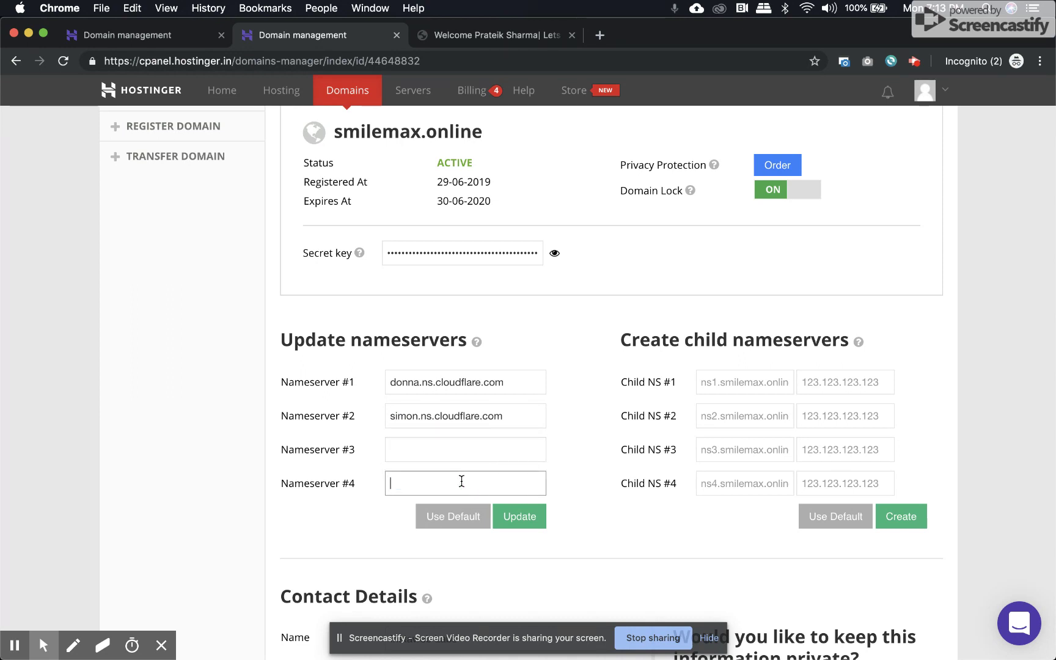
{"action": "left_click", "coordinate": [520, 520]}
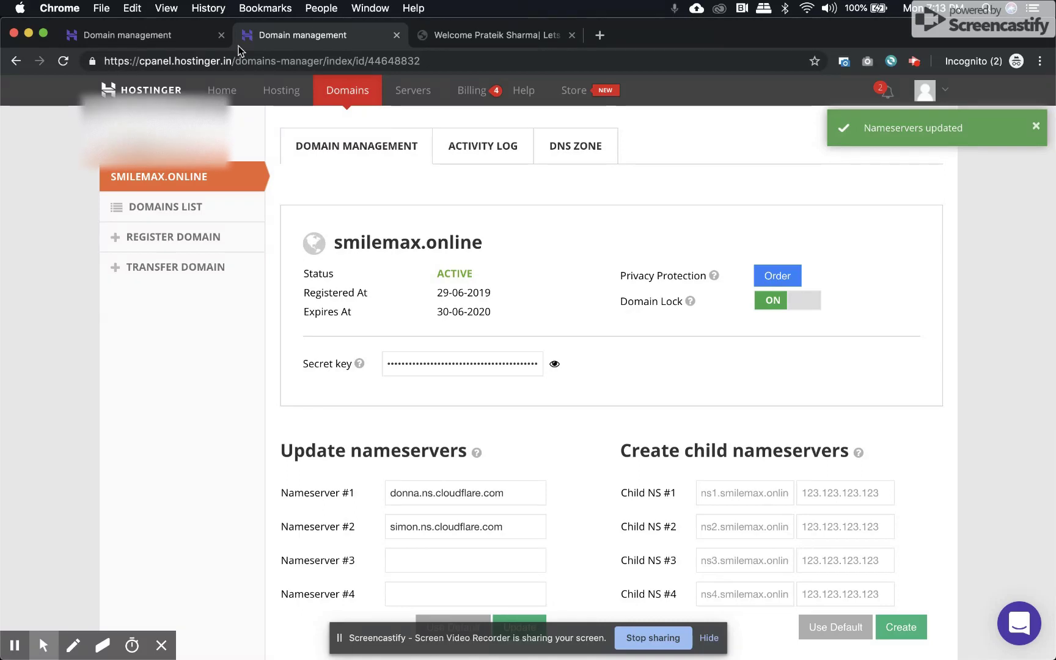
Back on websites.co.in, run Step 6 to connect smilemax.online to the website.
{"action": "left_click", "coordinate": [495, 35]}
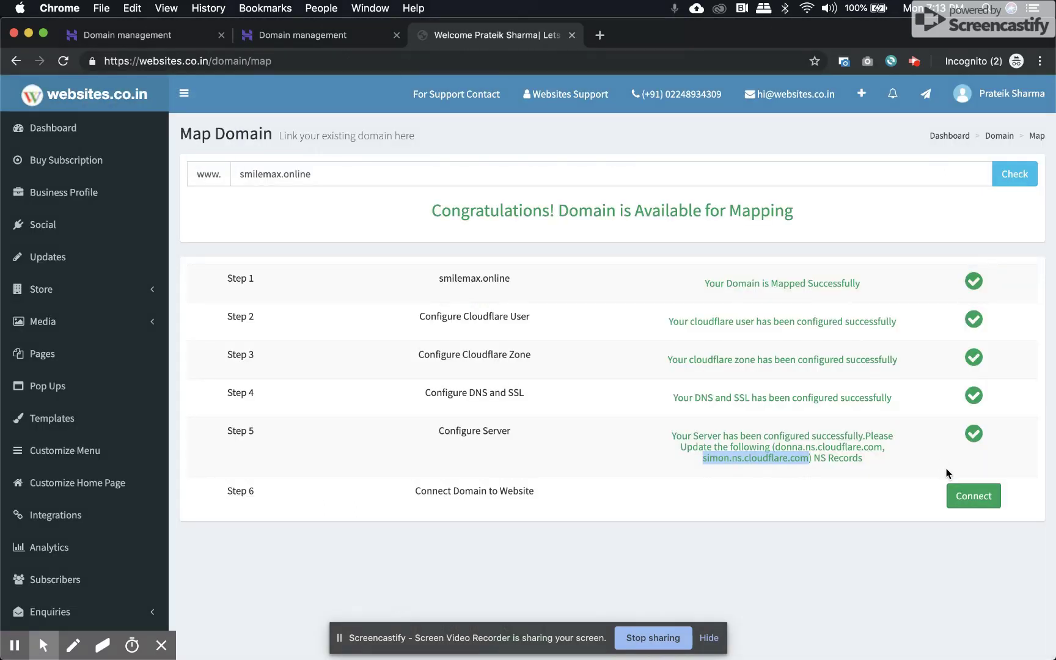
{"action": "left_click", "coordinate": [974, 497]}
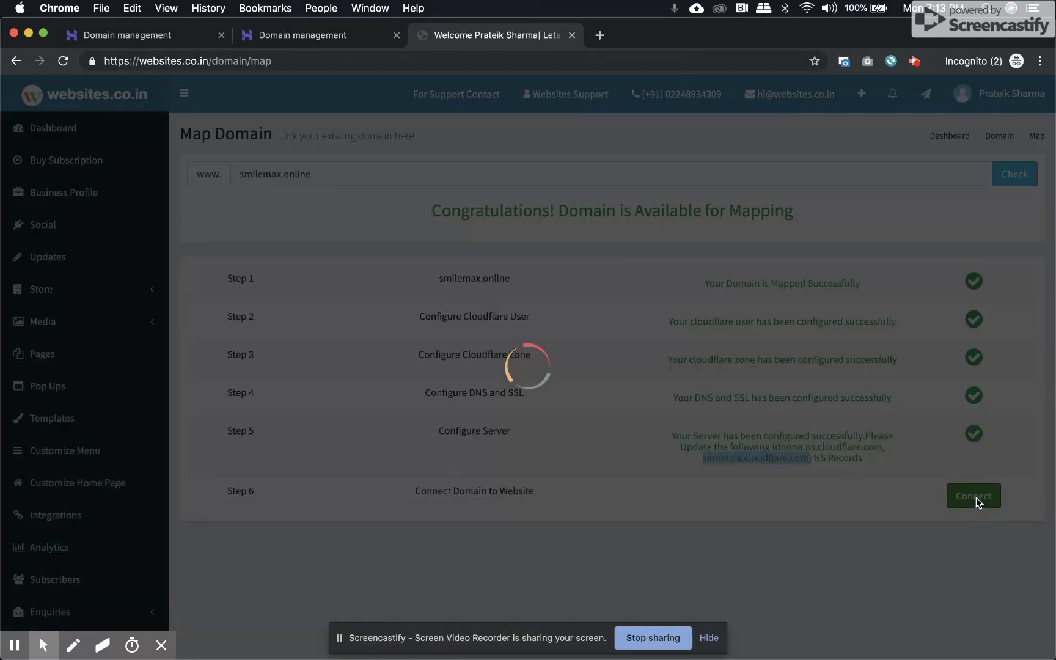